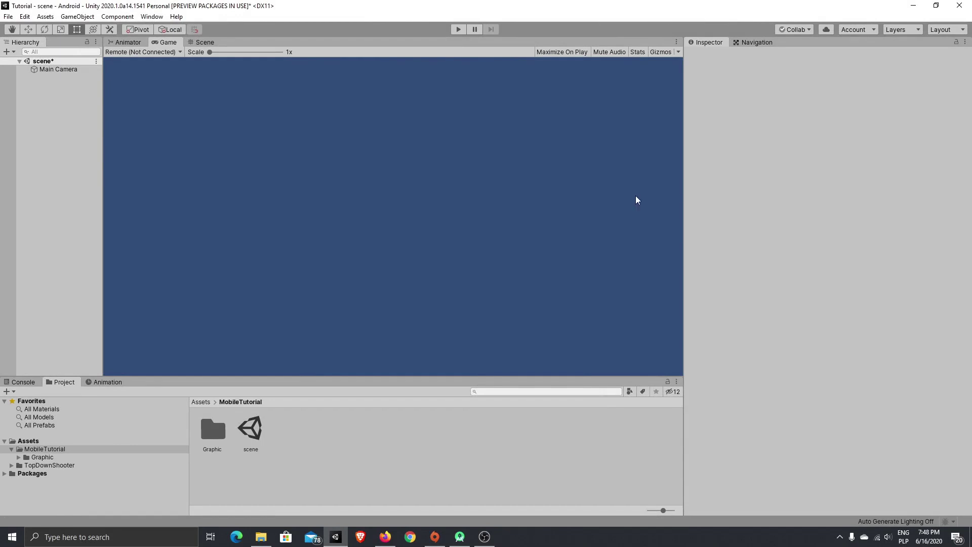
Step: Show the Unity Remote 5 Google Play page in Firefox, then bring the Android Studio 4.0 welcome window forward
{"action": "left_click", "coordinate": [384, 537]}
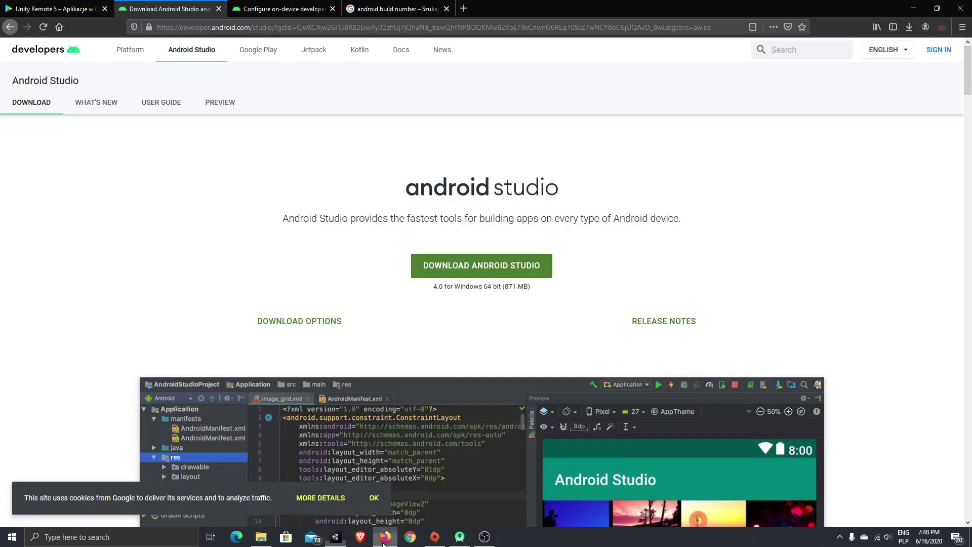
{"action": "left_click", "coordinate": [43, 9]}
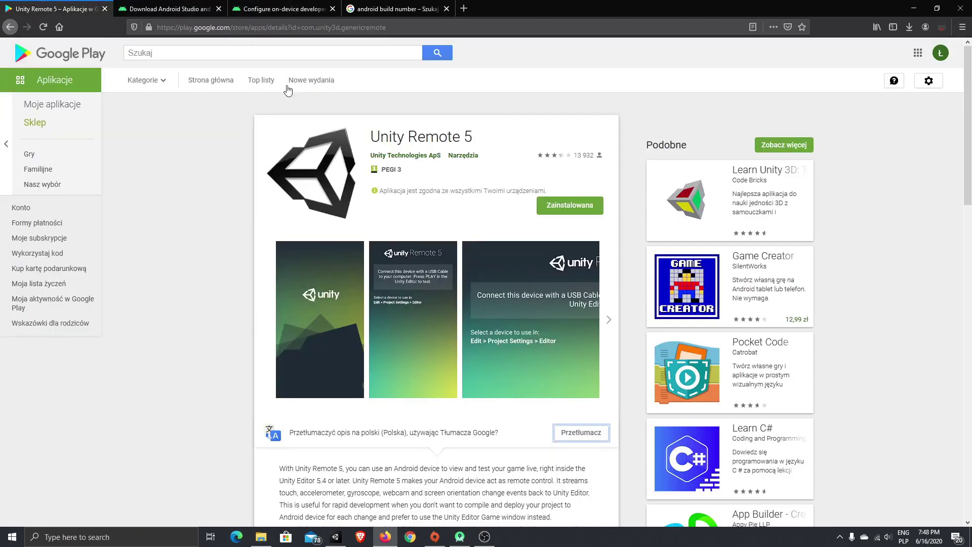
{"action": "left_click_drag", "start_coordinate": [371, 137], "coordinate": [519, 193]}
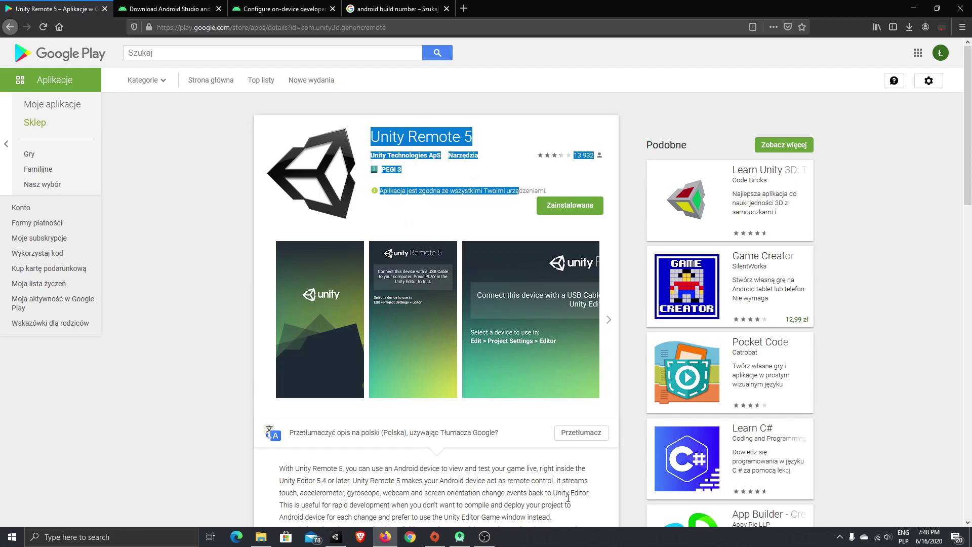
{"action": "left_click", "coordinate": [460, 537]}
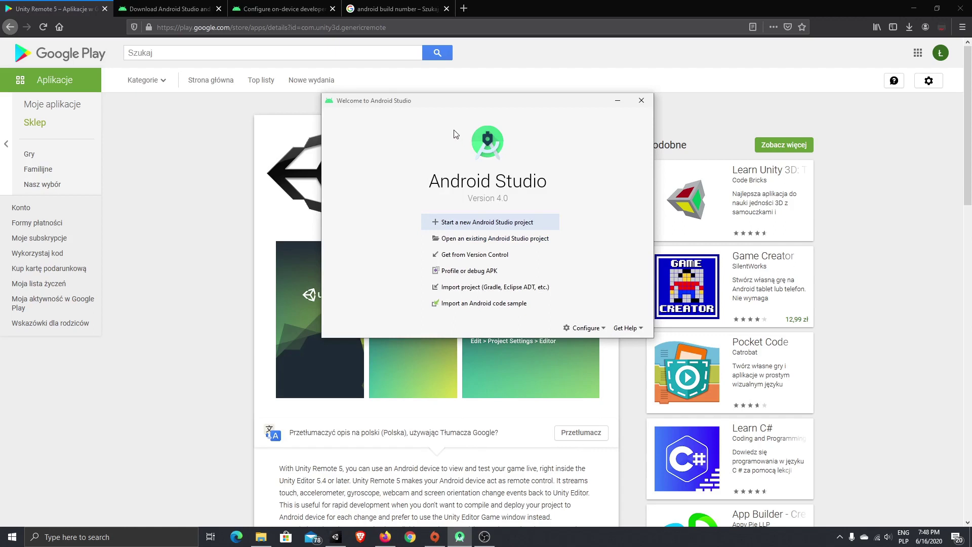
Step: Check the installed SDK Platforms and SDK Tools in Android Studio's SDK Manager, then return to Unity
{"action": "left_click", "coordinate": [599, 331]}
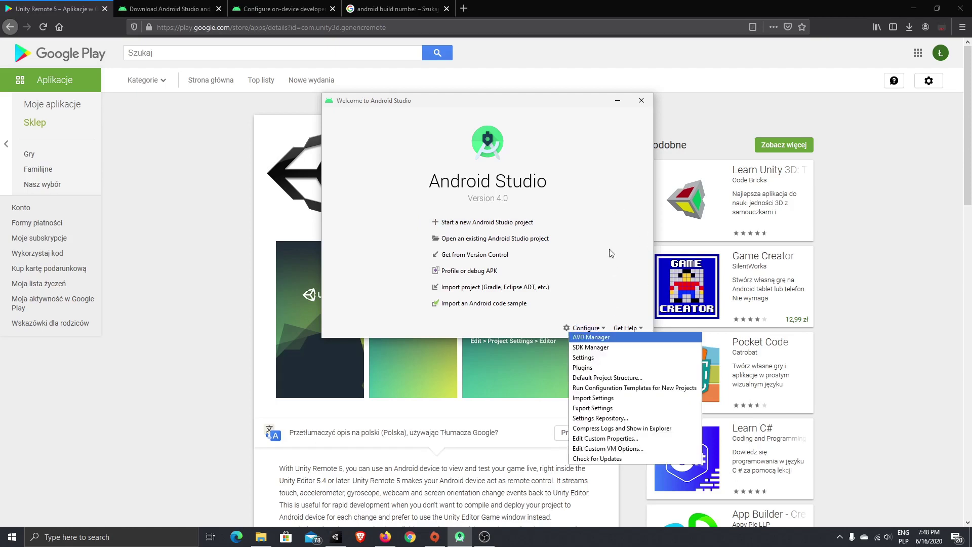
{"action": "left_click", "coordinate": [613, 352]}
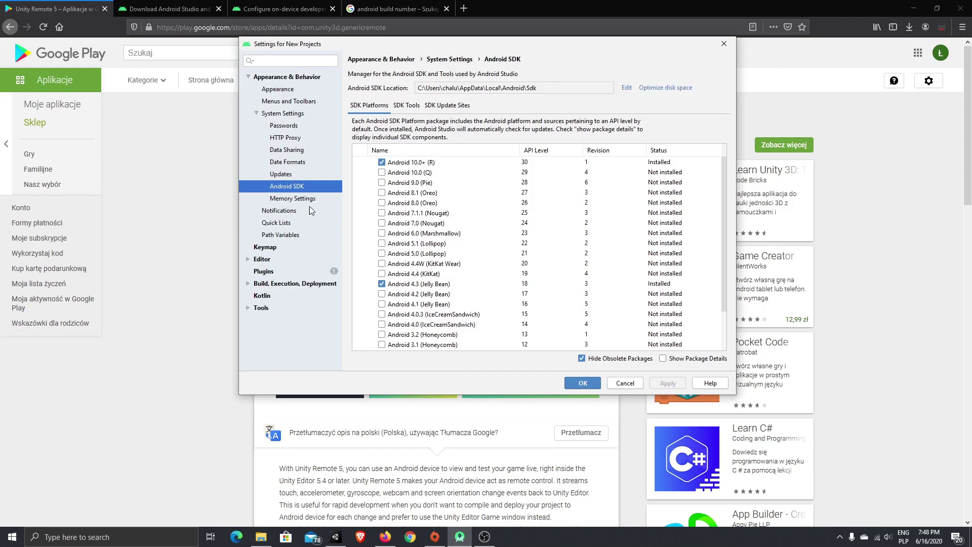
{"action": "left_click", "coordinate": [417, 104]}
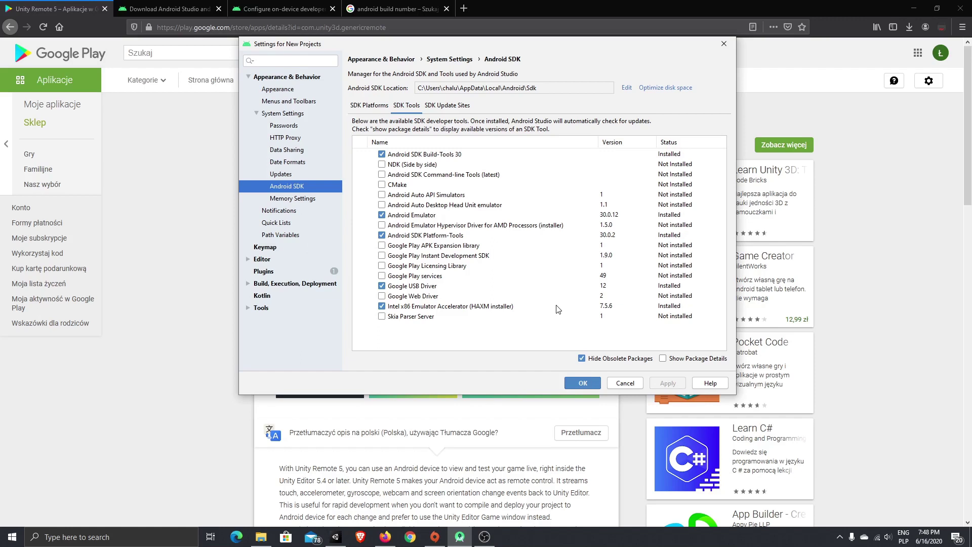
{"action": "left_click", "coordinate": [589, 384]}
{"action": "left_click", "coordinate": [334, 541]}
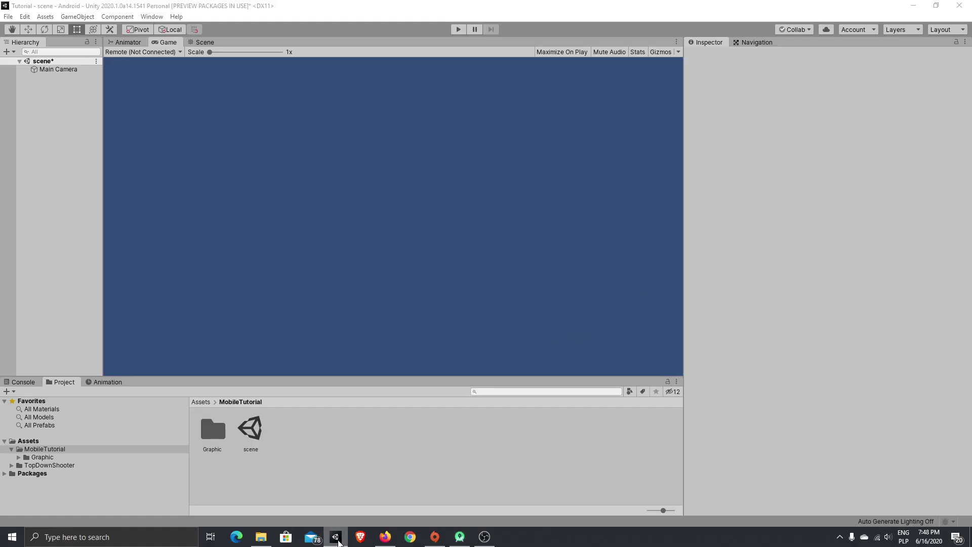
Step: Clear the desktop, launch Unity Hub from its icon, and restore the Unity editor
{"action": "right_click", "coordinate": [338, 540]}
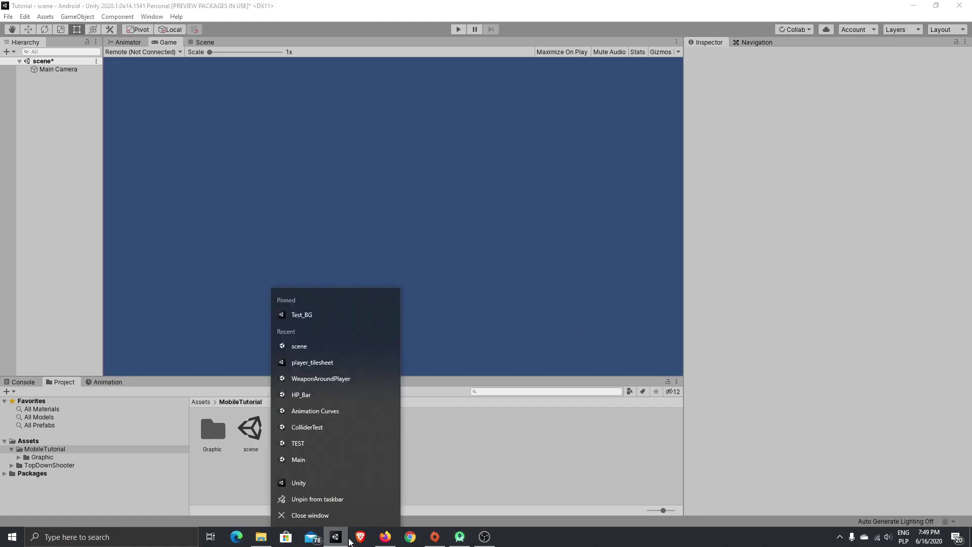
{"action": "left_click", "coordinate": [350, 541]}
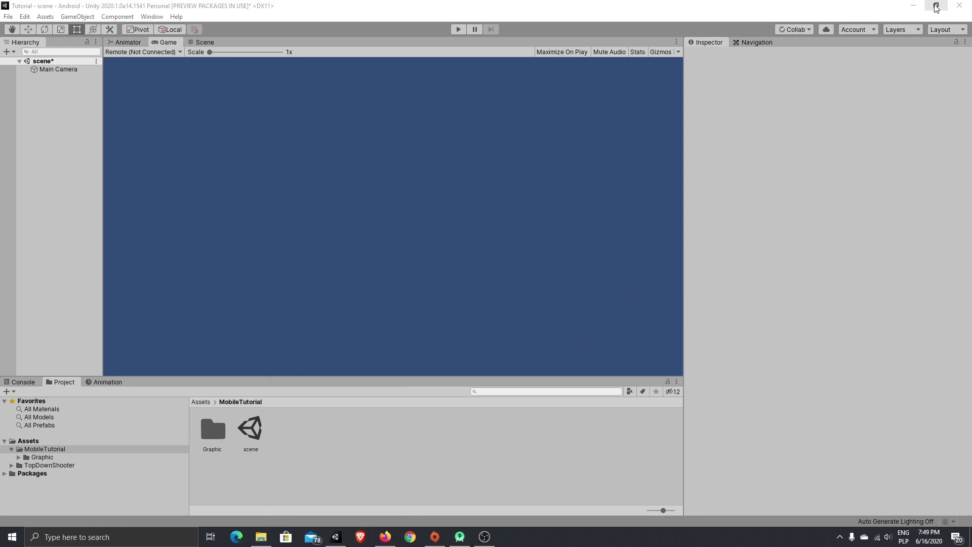
{"action": "left_click", "coordinate": [913, 6]}
{"action": "left_click", "coordinate": [915, 8]}
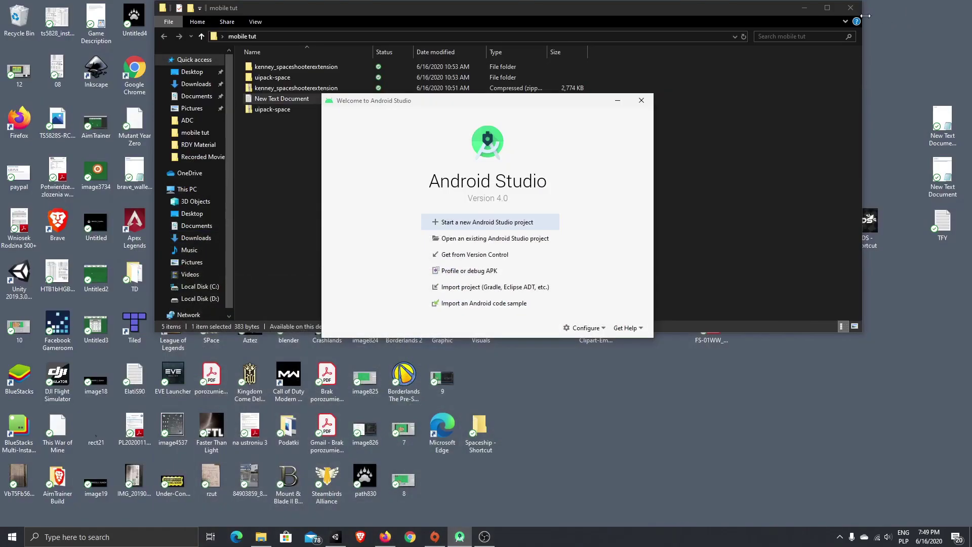
{"action": "left_click_drag", "start_coordinate": [763, 11], "coordinate": [694, 113]}
{"action": "double_click", "coordinate": [827, 70]}
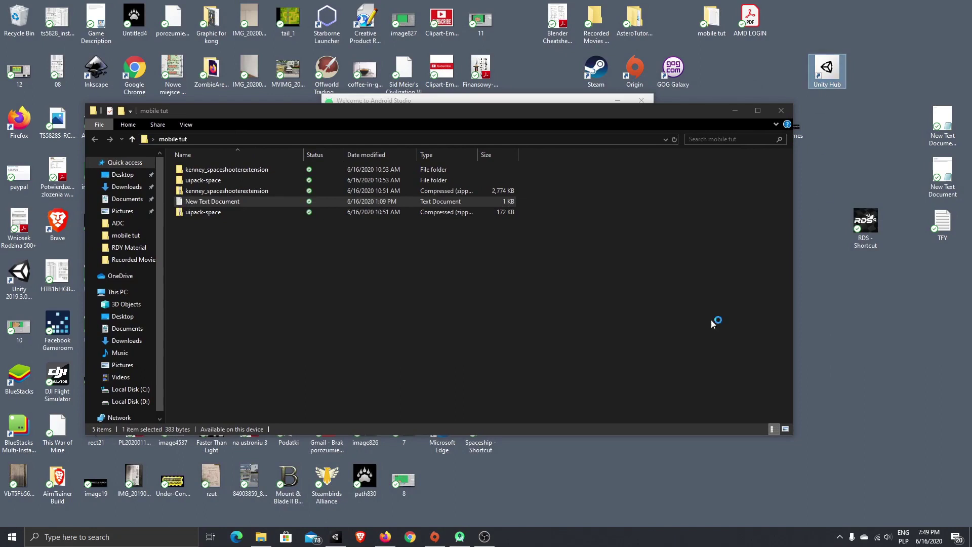
{"action": "mouse_move", "coordinate": [347, 542]}
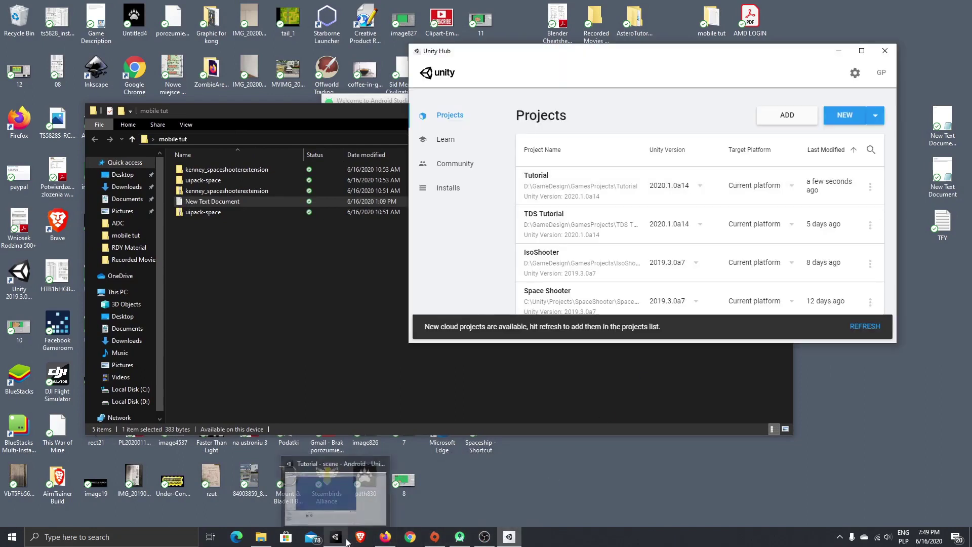
{"action": "left_click", "coordinate": [440, 511]}
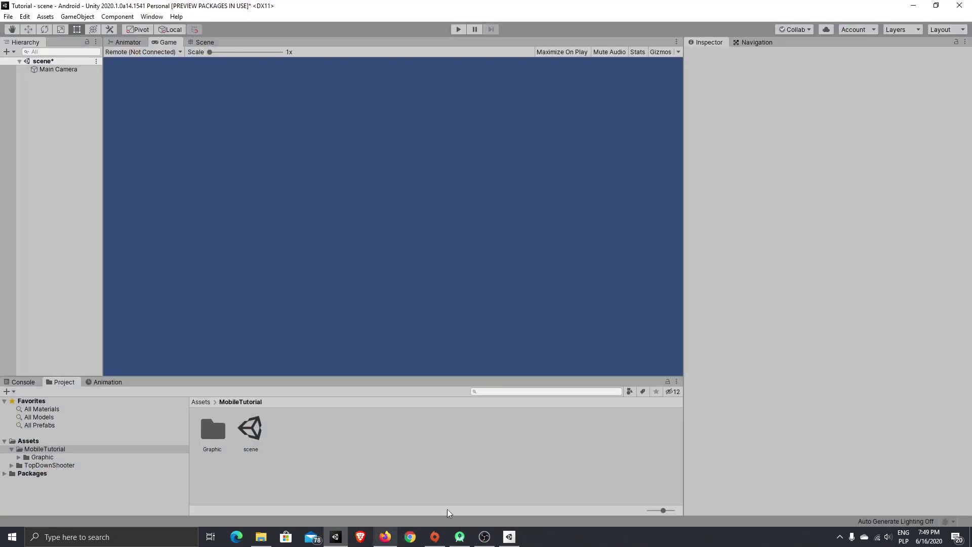
Step: Verify that 2020.1.0a14 has Android Build Support with SDK & NDK Tools and OpenJDK
{"action": "left_click", "coordinate": [509, 536]}
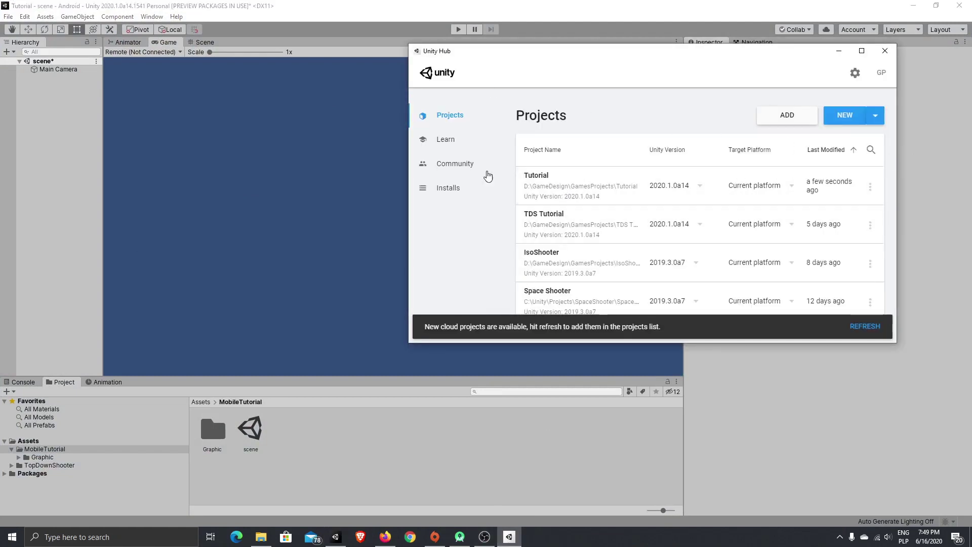
{"action": "left_click", "coordinate": [457, 191]}
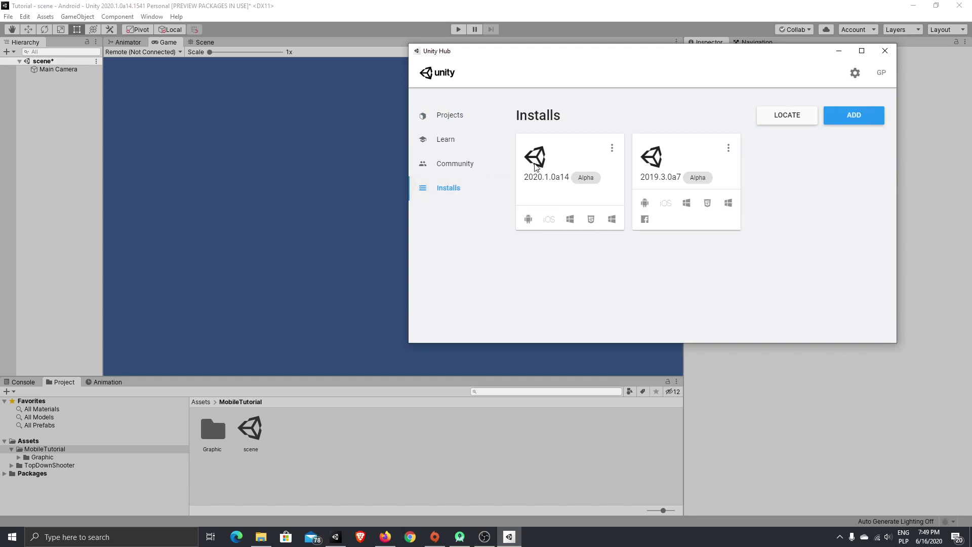
{"action": "left_click", "coordinate": [611, 148]}
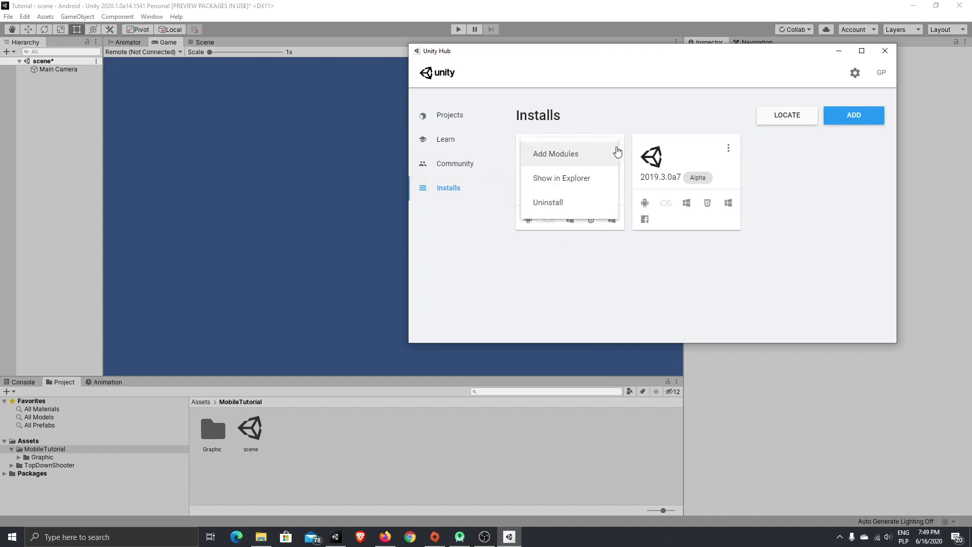
{"action": "left_click", "coordinate": [611, 154]}
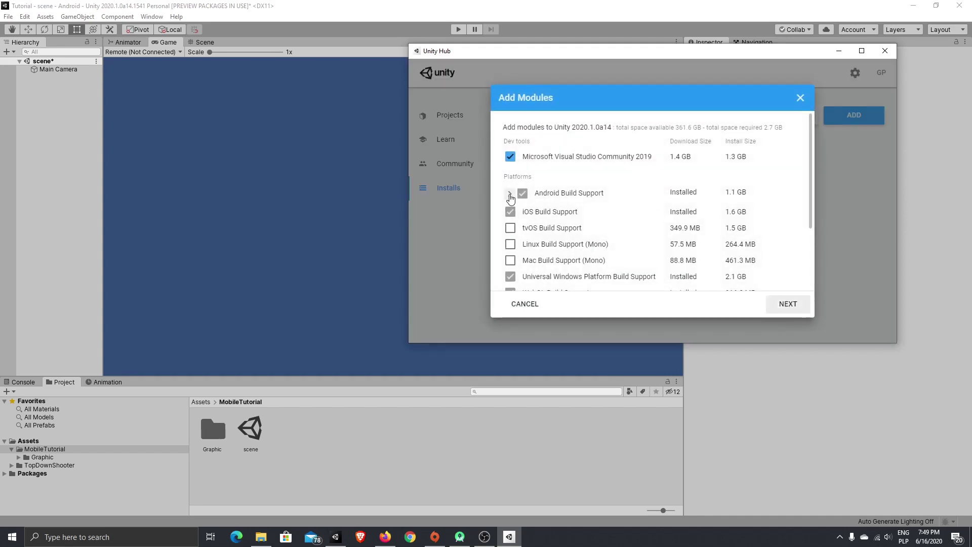
{"action": "left_click", "coordinate": [511, 196]}
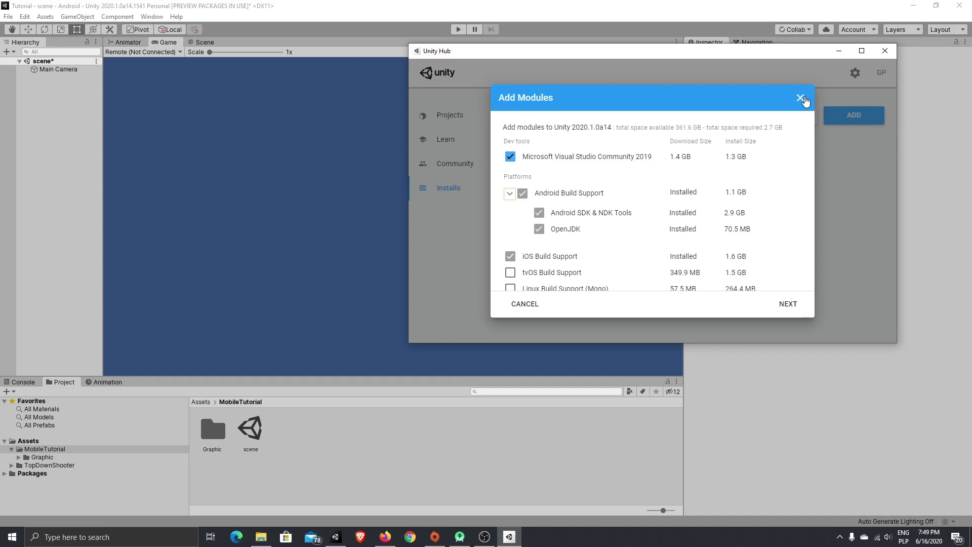
{"action": "left_click", "coordinate": [800, 98]}
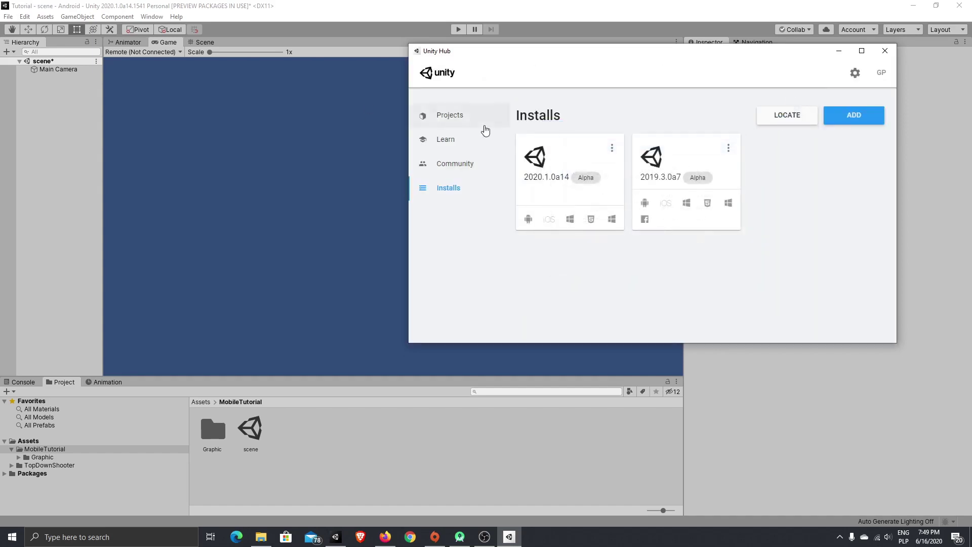
Step: Close Unity Hub and read the Android developer options guide, highlighting the first bullet's settings path
{"action": "left_click", "coordinate": [886, 51]}
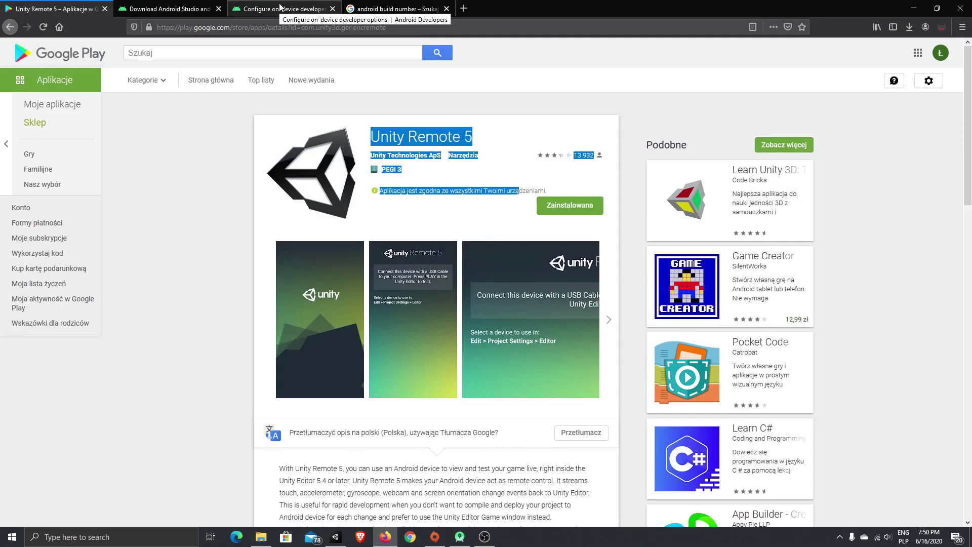
{"action": "left_click", "coordinate": [179, 10]}
{"action": "left_click", "coordinate": [282, 6]}
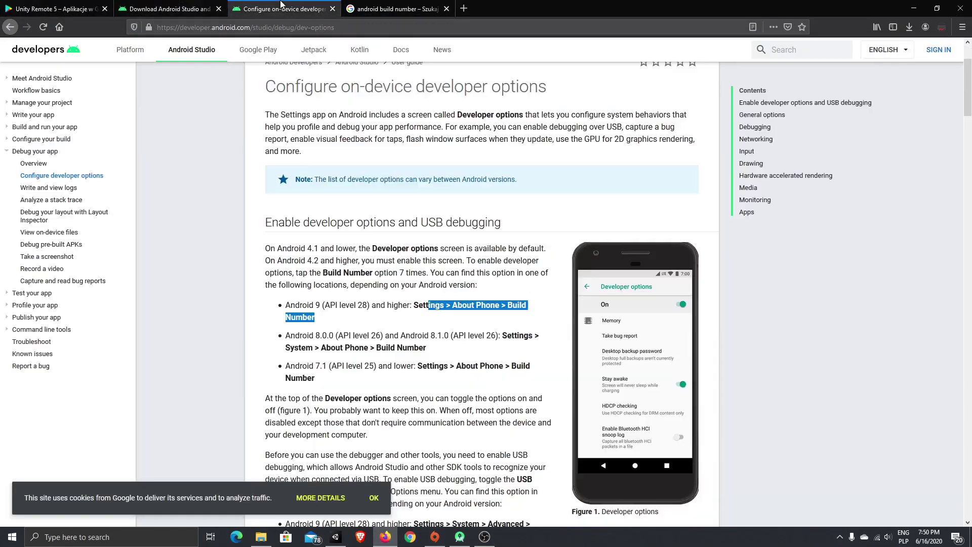
{"action": "scroll", "coordinate": [501, 202], "scroll_direction": "up", "scroll_amount": 2}
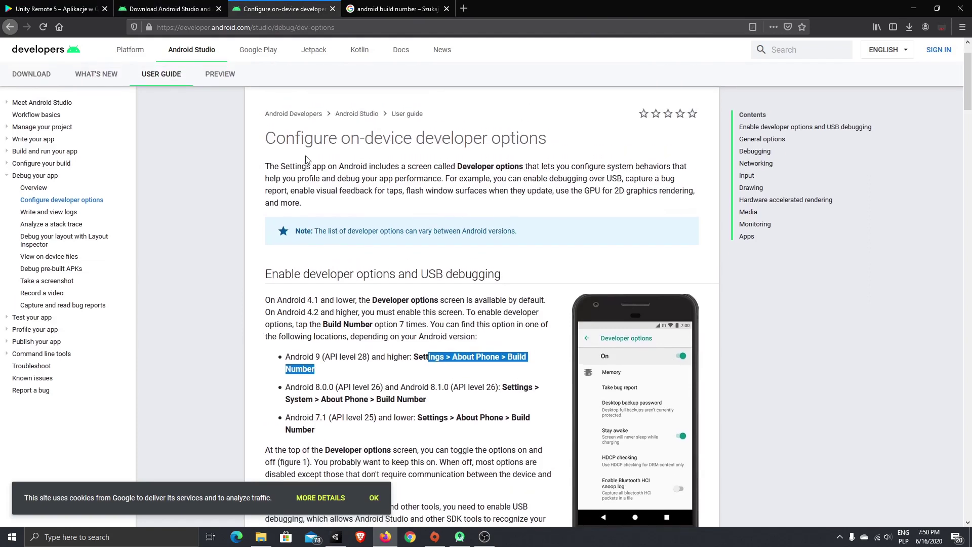
{"action": "left_click_drag", "start_coordinate": [273, 139], "coordinate": [443, 142]}
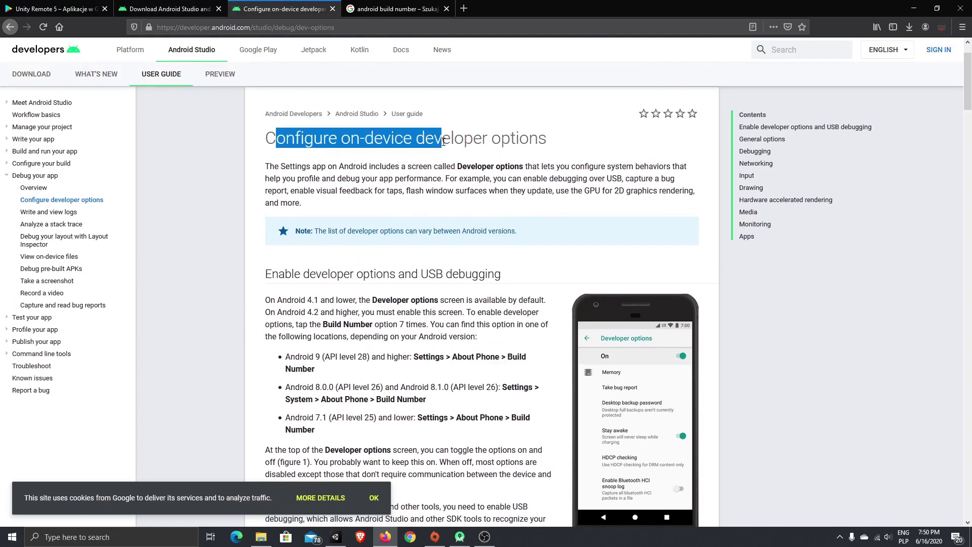
{"action": "scroll", "coordinate": [611, 299], "scroll_direction": "down", "scroll_amount": 2}
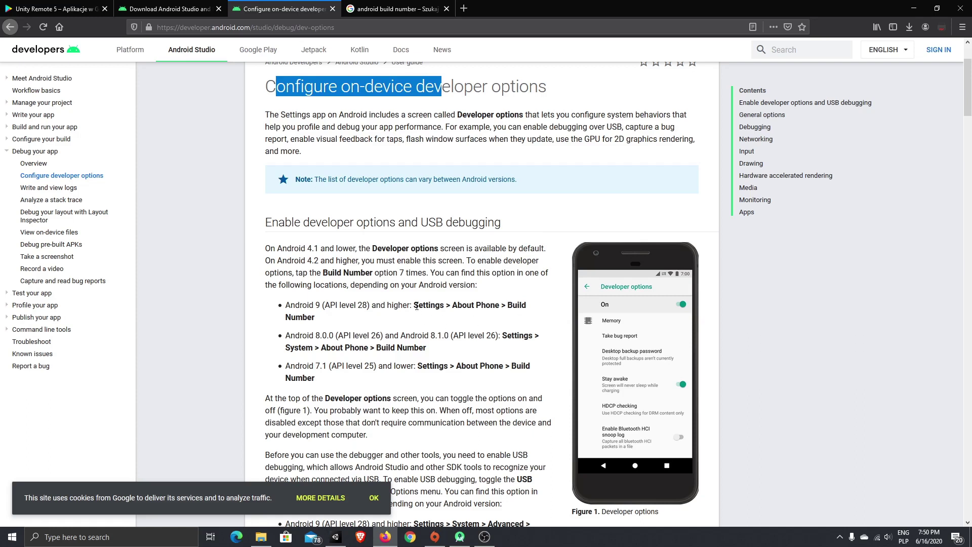
{"action": "left_click_drag", "start_coordinate": [414, 306], "coordinate": [519, 310]}
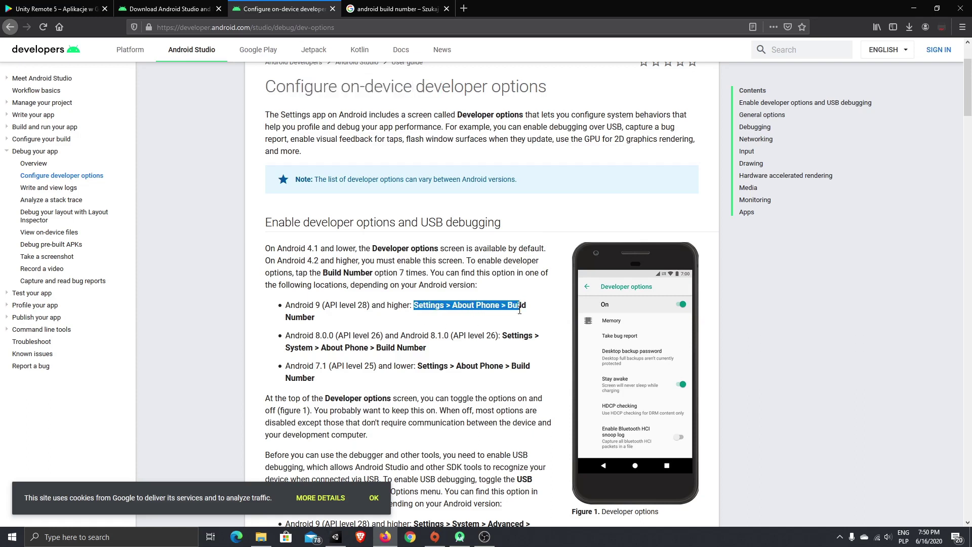
Step: Compare build number images, then highlight the USB debugging paths and per-version Build Number instructions
{"action": "left_click", "coordinate": [392, 7]}
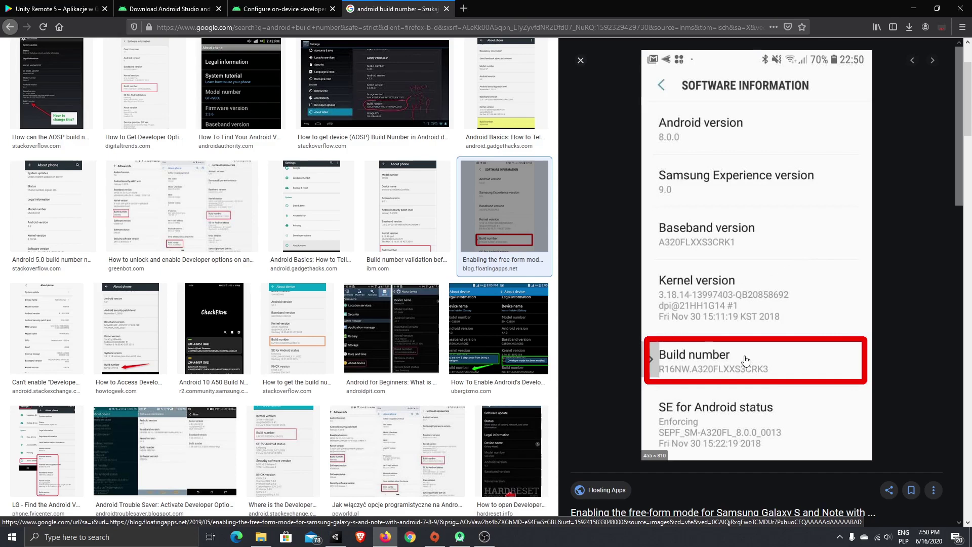
{"action": "left_click", "coordinate": [273, 7]}
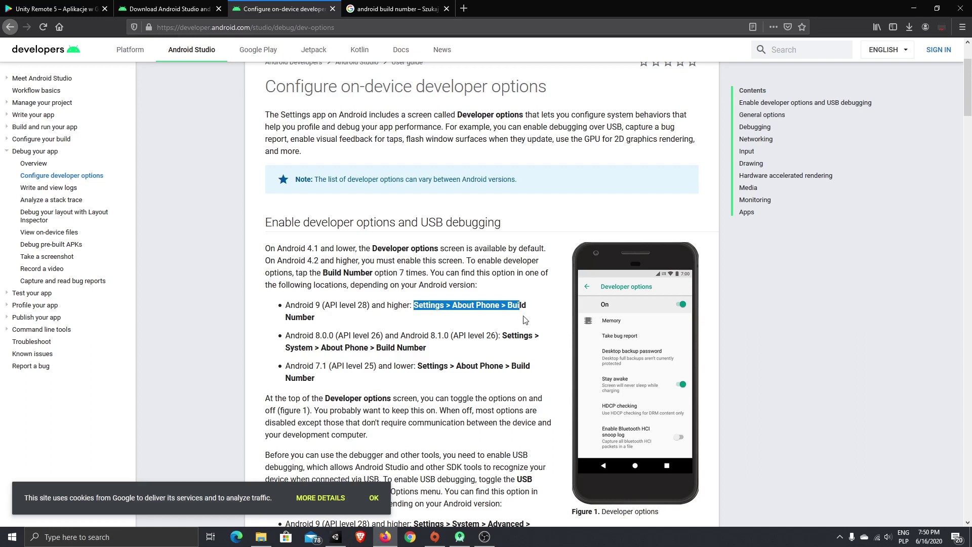
{"action": "scroll", "coordinate": [653, 308], "scroll_direction": "down", "scroll_amount": 1}
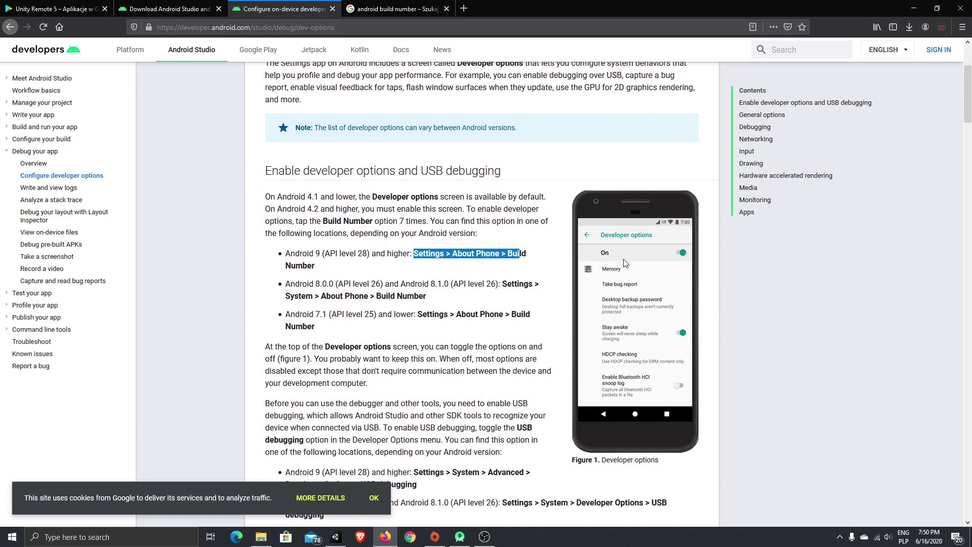
{"action": "scroll", "coordinate": [557, 281], "scroll_direction": "down", "scroll_amount": 2}
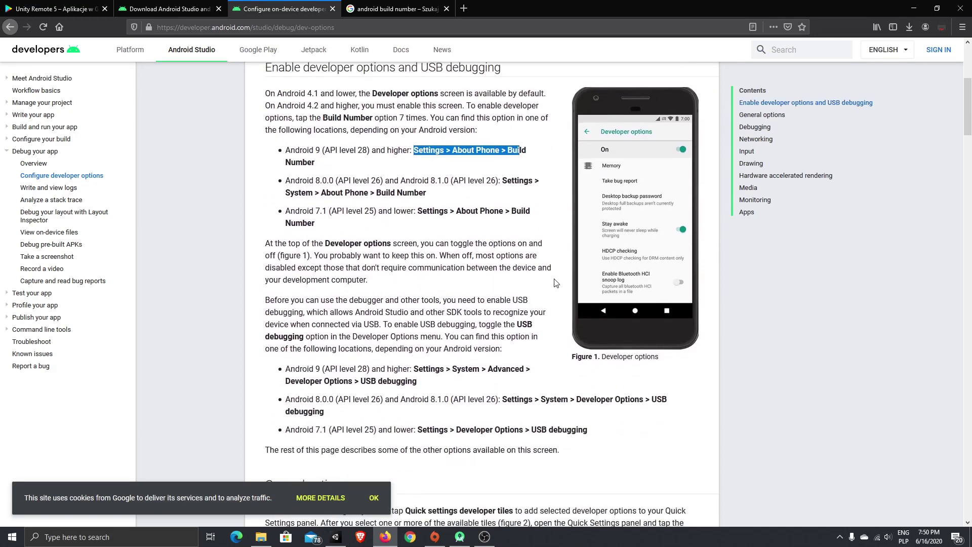
{"action": "left_click_drag", "start_coordinate": [348, 399], "coordinate": [550, 428]}
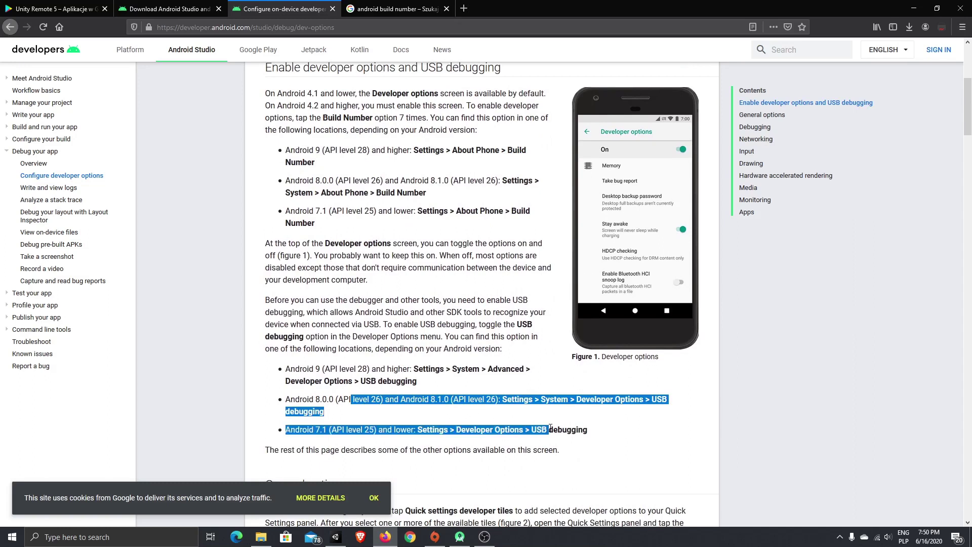
{"action": "scroll", "coordinate": [524, 299], "scroll_direction": "up", "scroll_amount": 2}
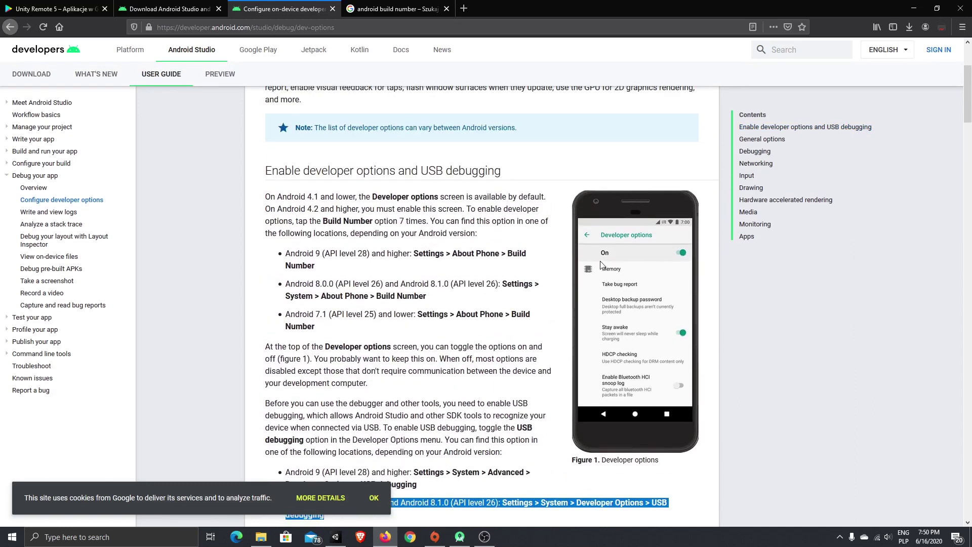
{"action": "left_click_drag", "start_coordinate": [319, 225], "coordinate": [499, 326]}
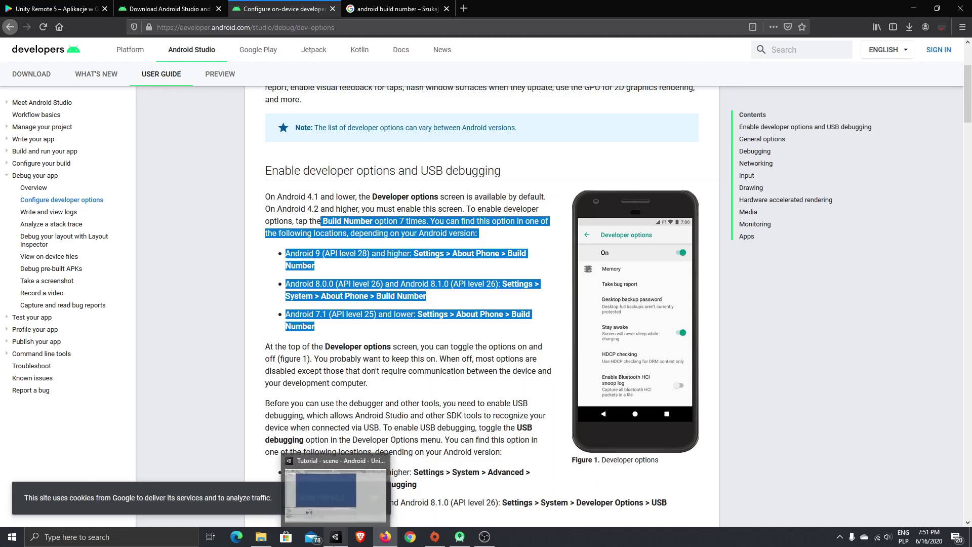
Step: In Build Settings, keep Android as platform with Xiaomi Redmi Note 7 as Run Device
{"action": "left_click", "coordinate": [336, 541]}
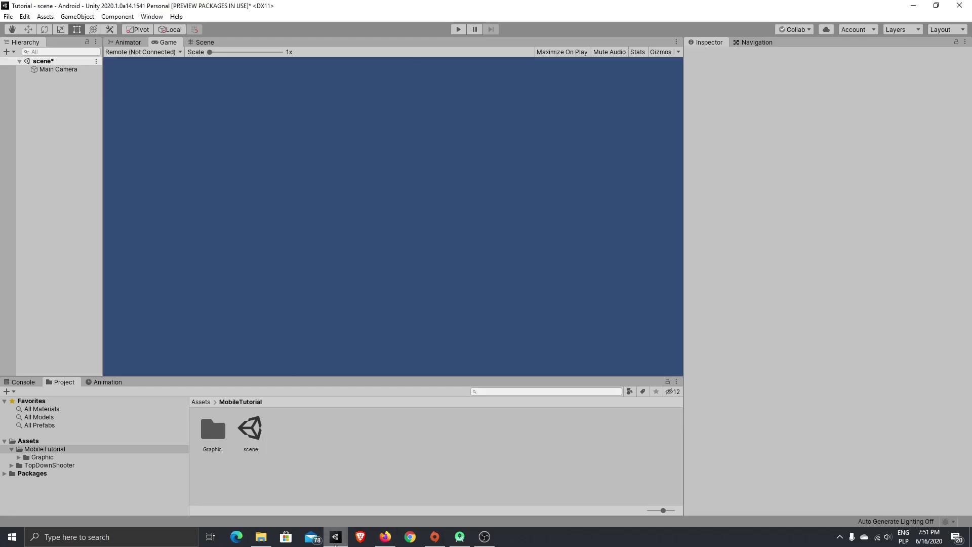
{"action": "left_click", "coordinate": [4, 16]}
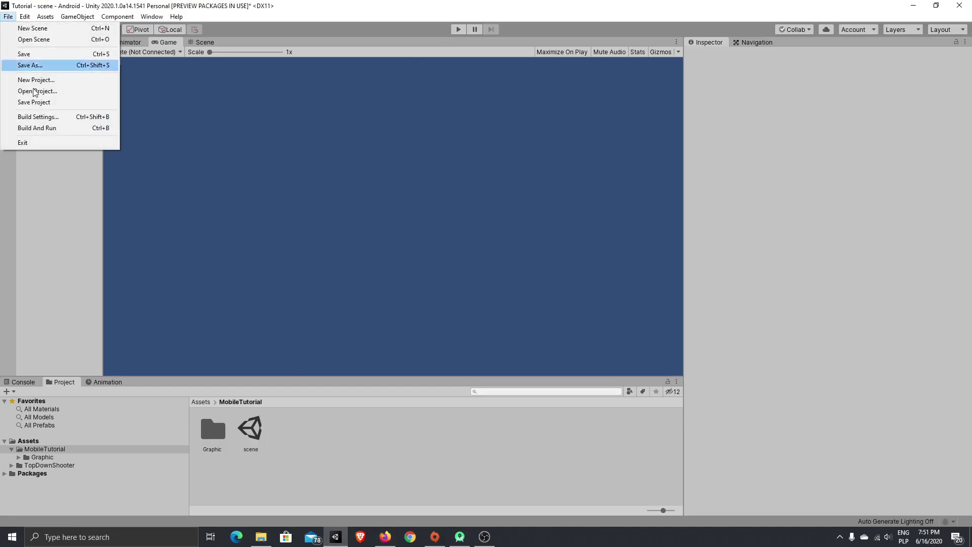
{"action": "left_click", "coordinate": [50, 117]}
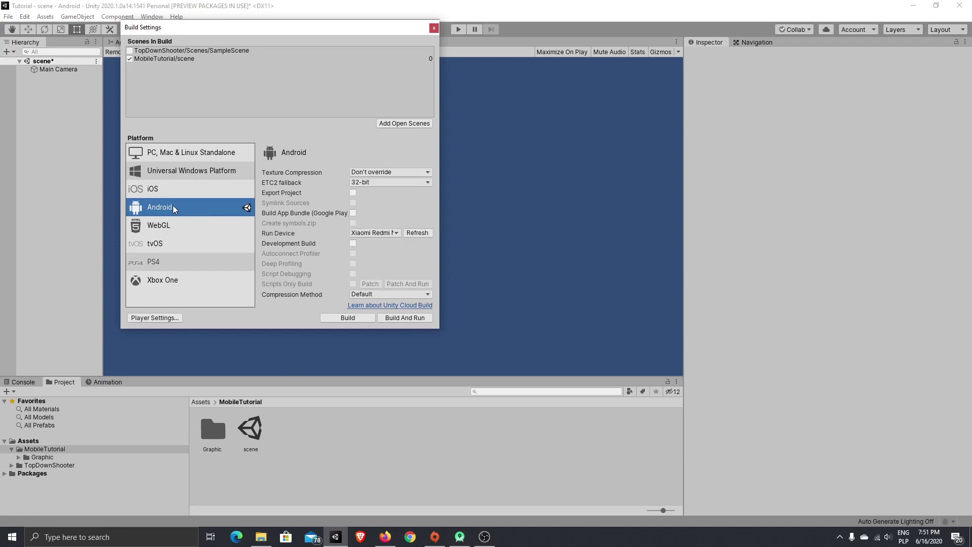
{"action": "left_click", "coordinate": [193, 174]}
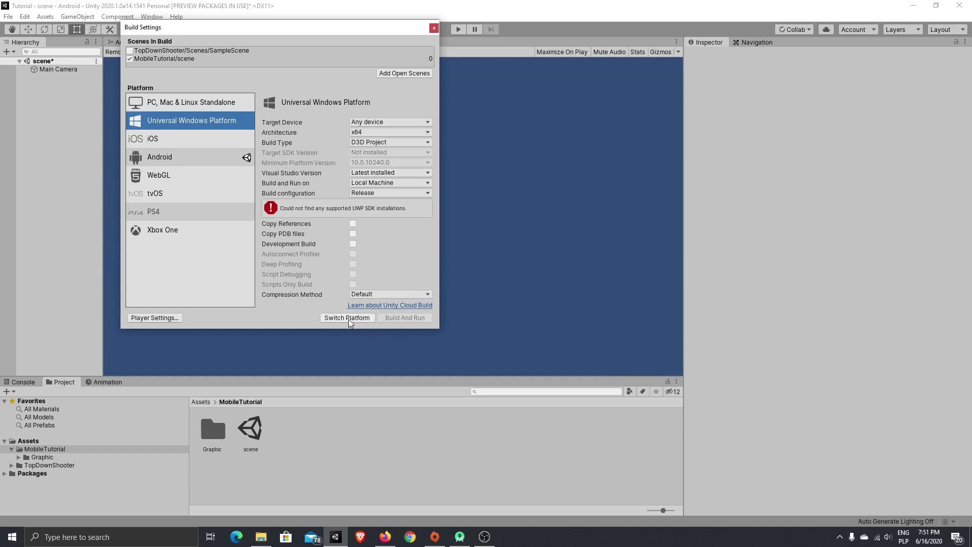
{"action": "left_click", "coordinate": [160, 158]}
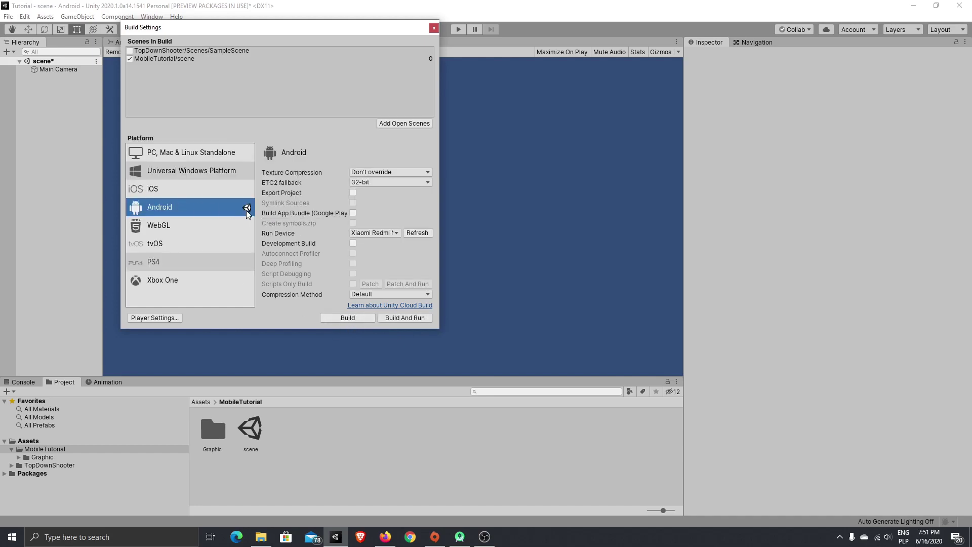
{"action": "left_click", "coordinate": [372, 235]}
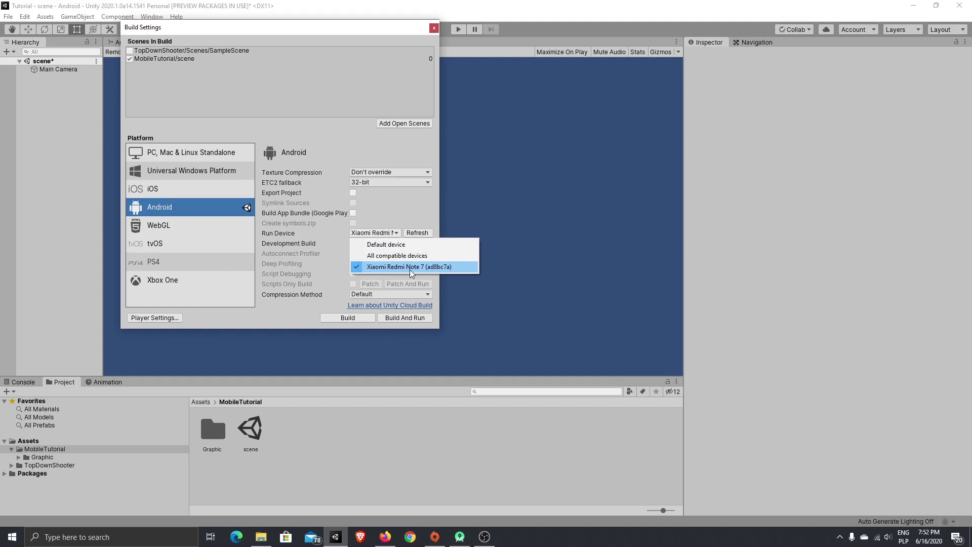
{"action": "left_click", "coordinate": [448, 266]}
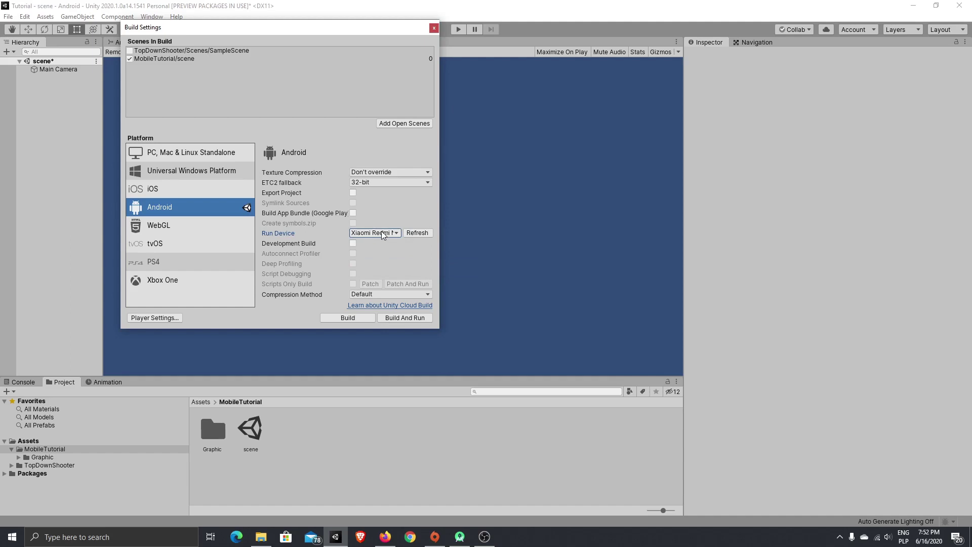
{"action": "left_click", "coordinate": [433, 29]}
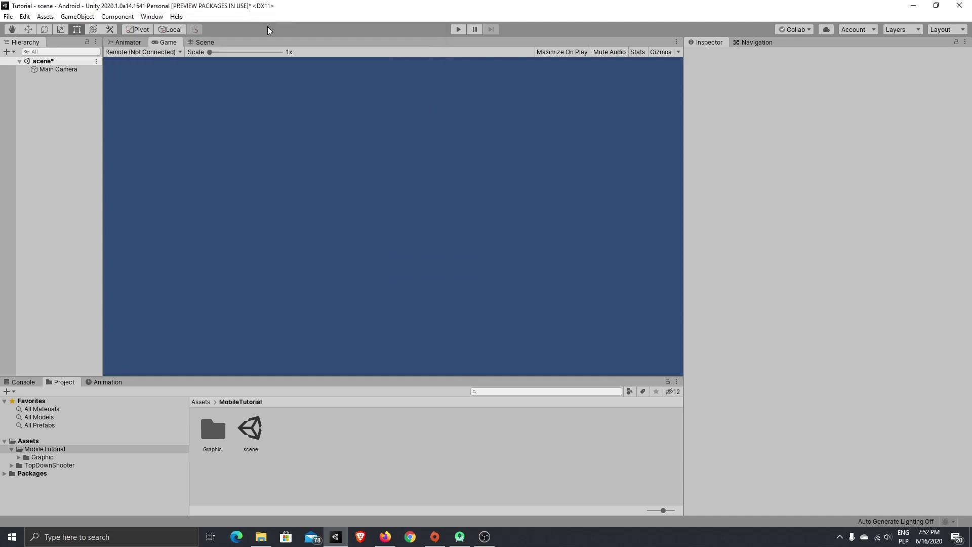
{"action": "left_click", "coordinate": [24, 17]}
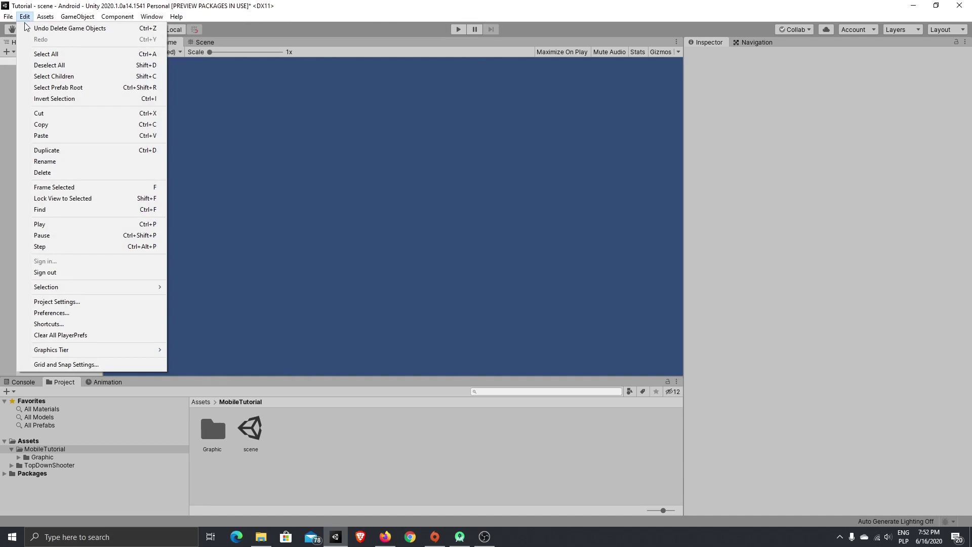
{"action": "left_click", "coordinate": [125, 315]}
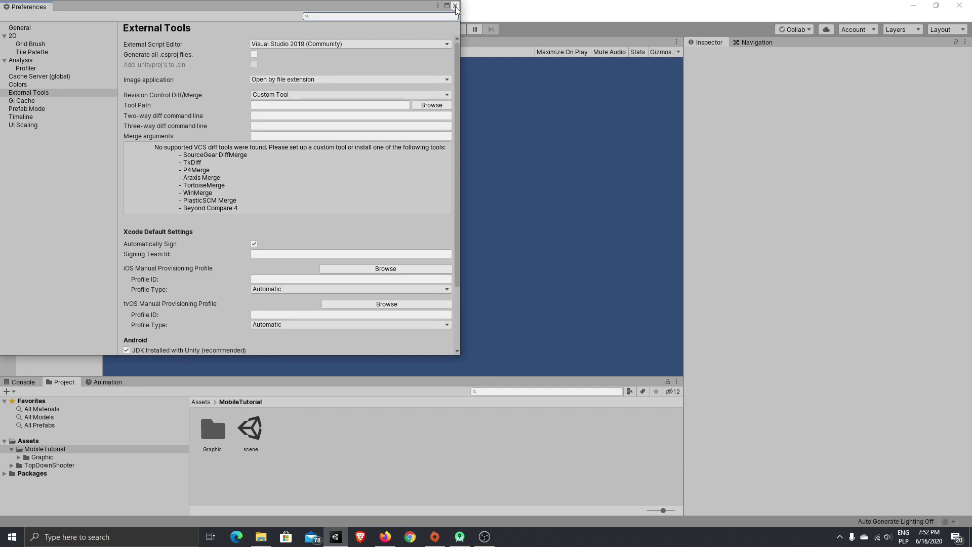
{"action": "scroll", "coordinate": [232, 158], "scroll_direction": "down", "scroll_amount": 1}
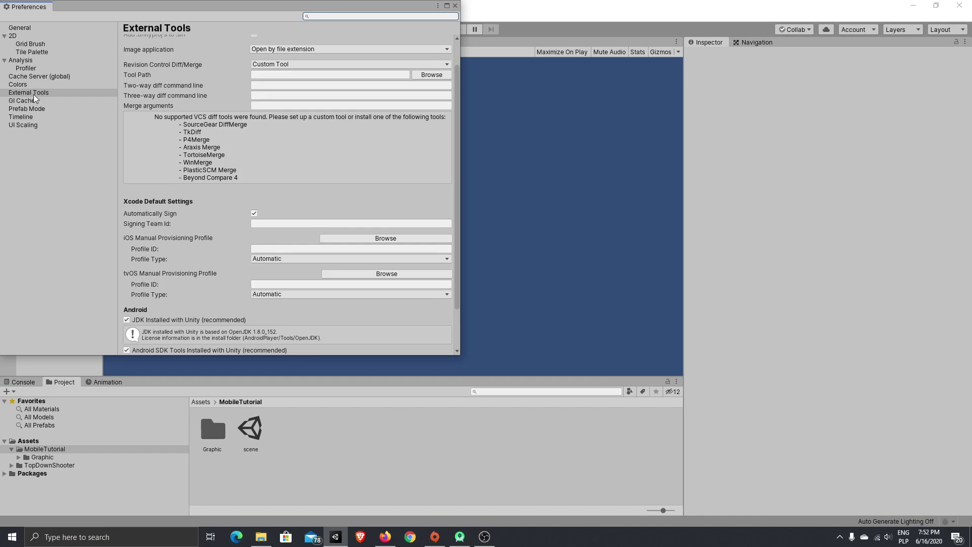
{"action": "scroll", "coordinate": [295, 228], "scroll_direction": "down", "scroll_amount": 2}
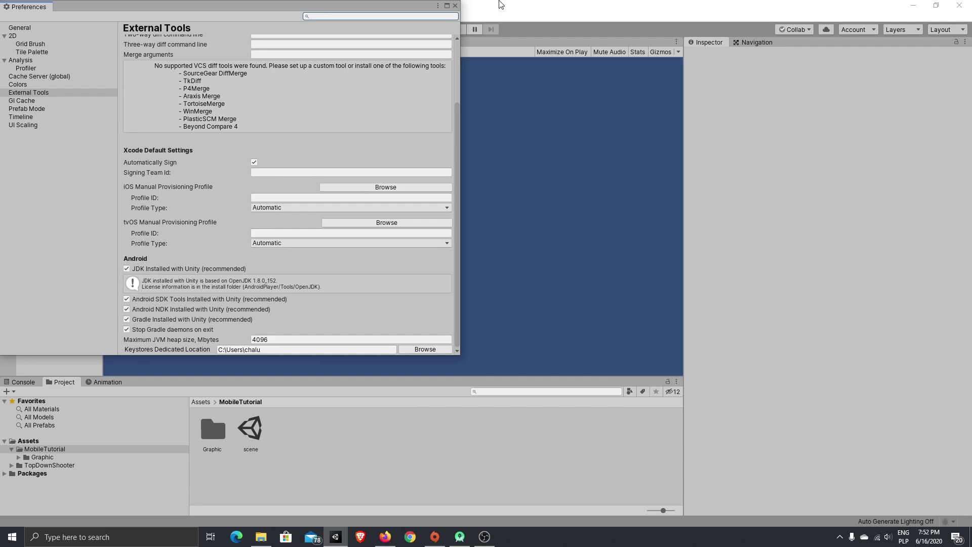
{"action": "left_click", "coordinate": [456, 4]}
Step: Set the Editor's Unity Remote Device to Any Android Device in Project Settings
{"action": "left_click", "coordinate": [25, 16]}
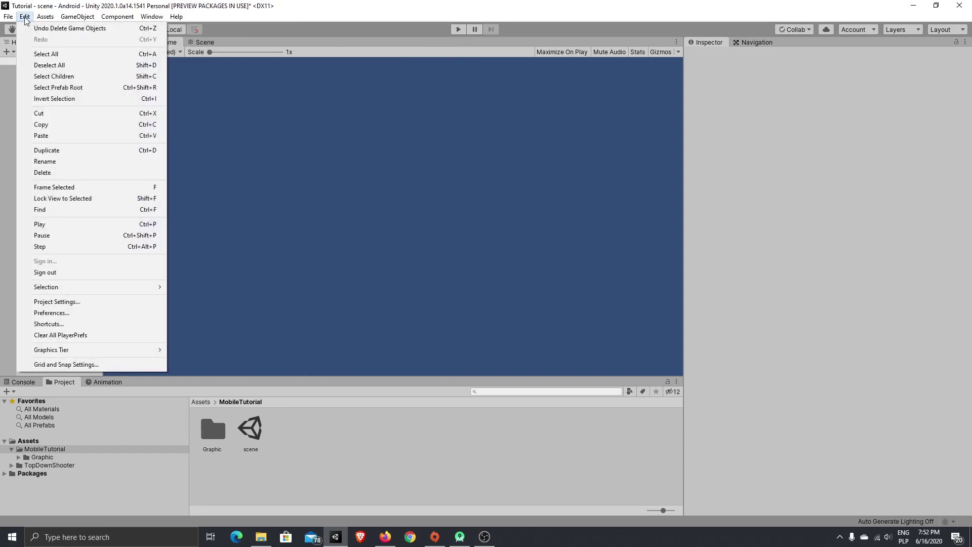
{"action": "left_click", "coordinate": [102, 302]}
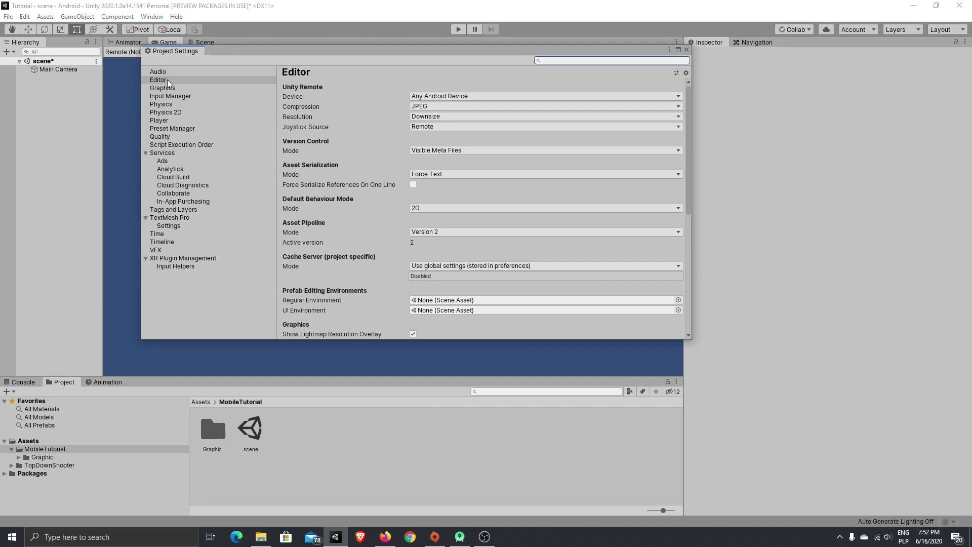
{"action": "left_click", "coordinate": [166, 80]}
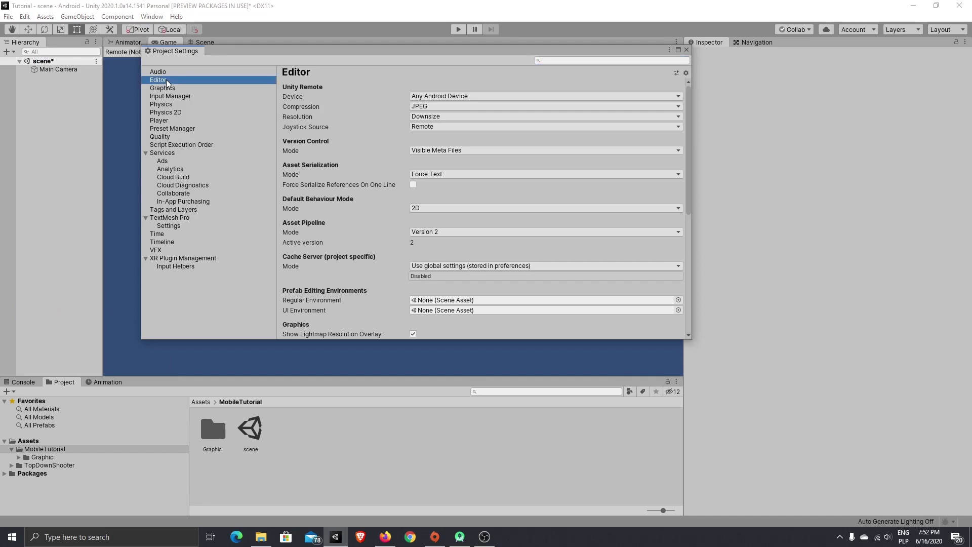
{"action": "left_click", "coordinate": [481, 96]}
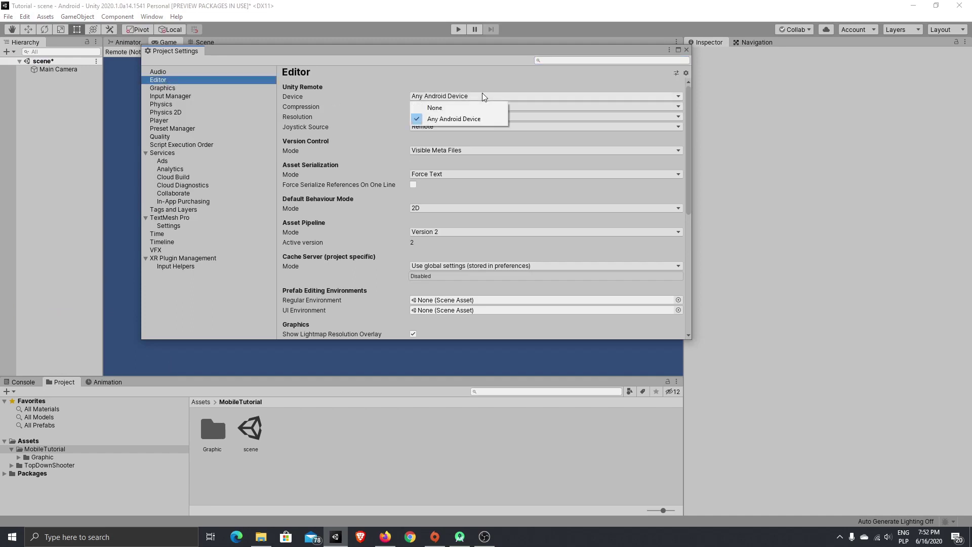
{"action": "left_click", "coordinate": [475, 120]}
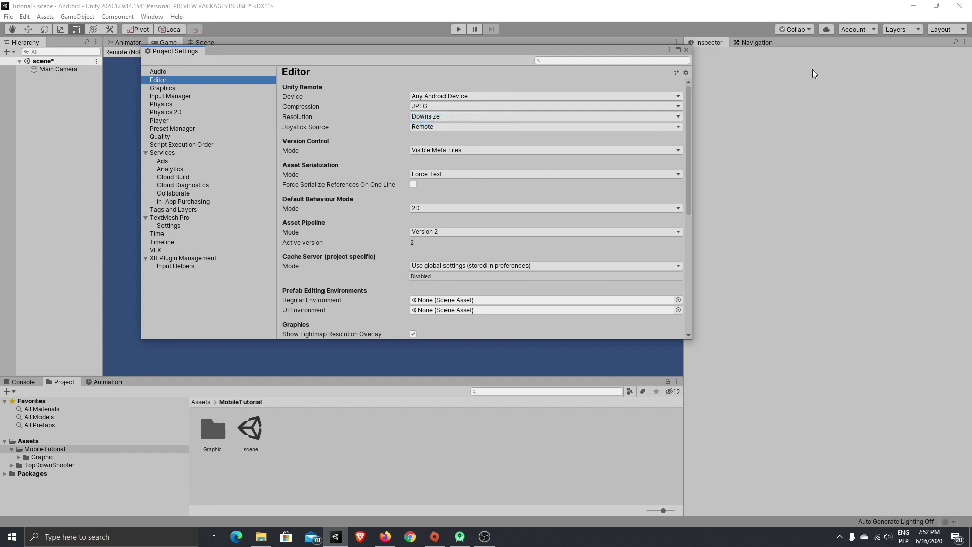
{"action": "left_click", "coordinate": [689, 50]}
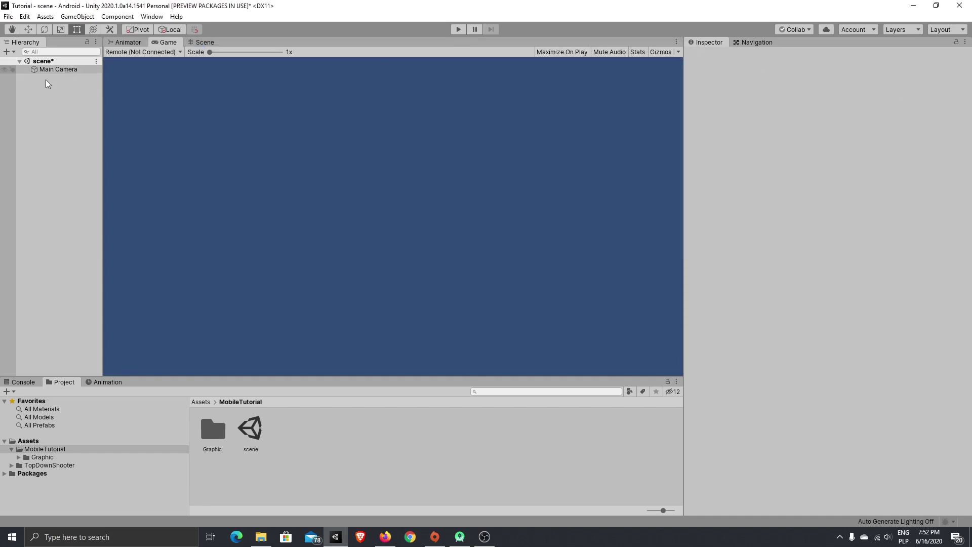
Step: Add a UI Button to the scene from the Hierarchy, creating a Canvas and EventSystem
{"action": "right_click", "coordinate": [47, 61]}
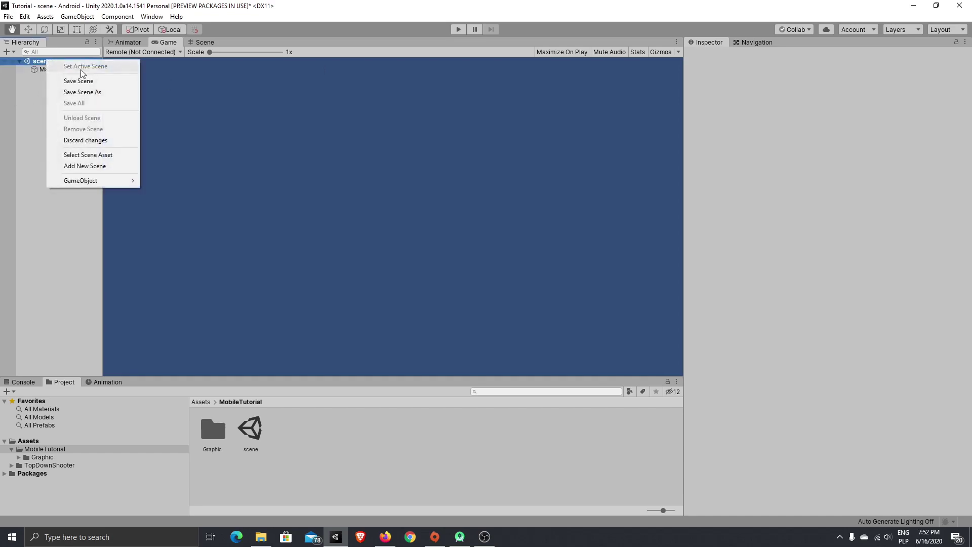
{"action": "right_click", "coordinate": [44, 212]}
{"action": "mouse_move", "coordinate": [88, 376]}
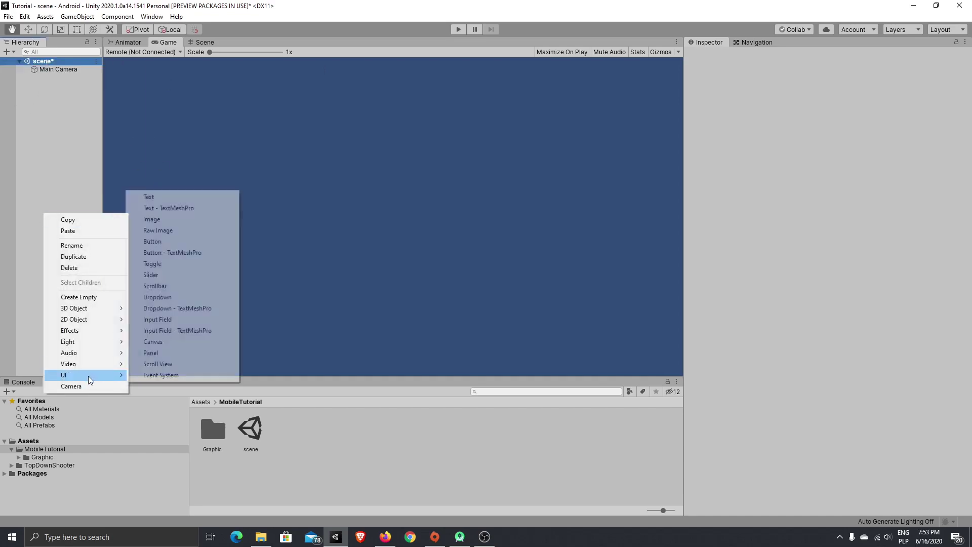
{"action": "left_click", "coordinate": [215, 241]}
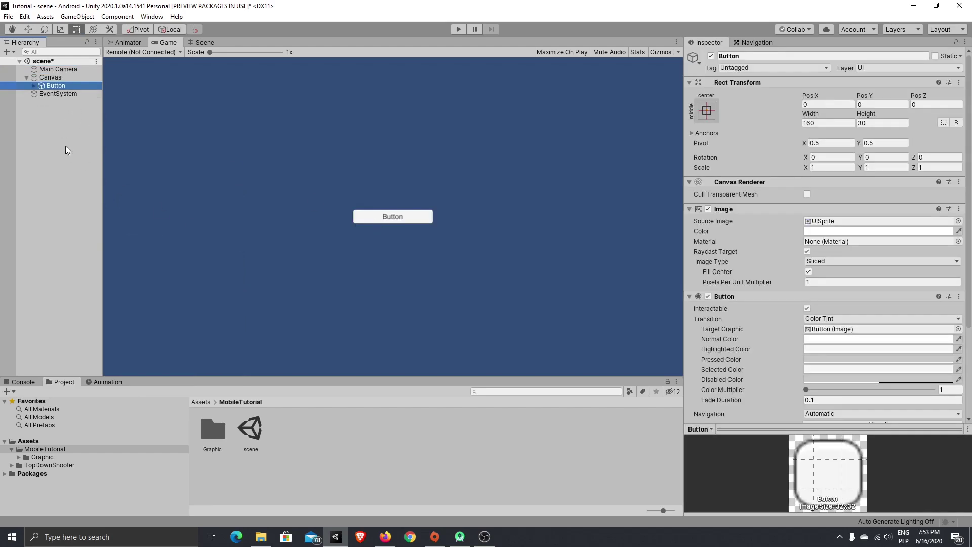
Step: Set the button's Scale X and Y to 3 in the Inspector
{"action": "left_click", "coordinate": [833, 167]}
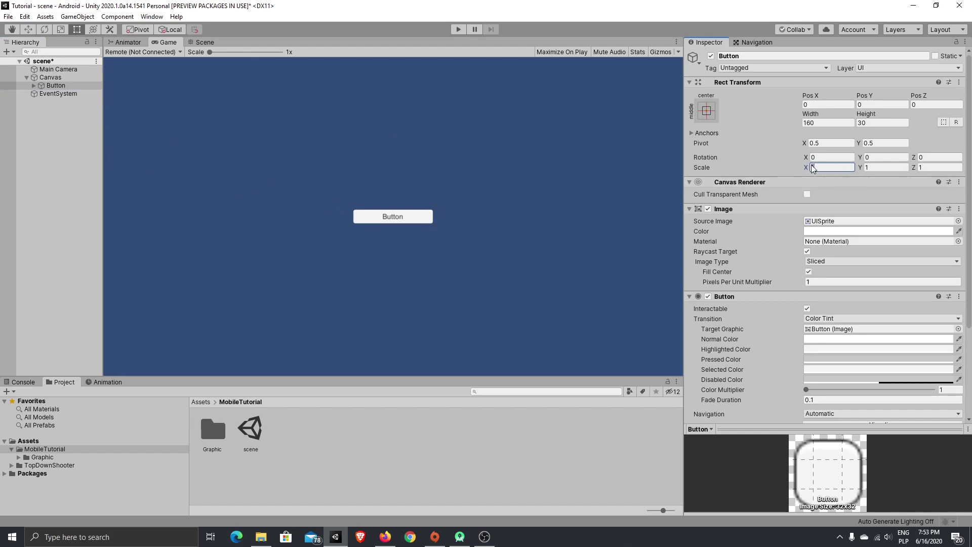
{"action": "type", "text": "3"}
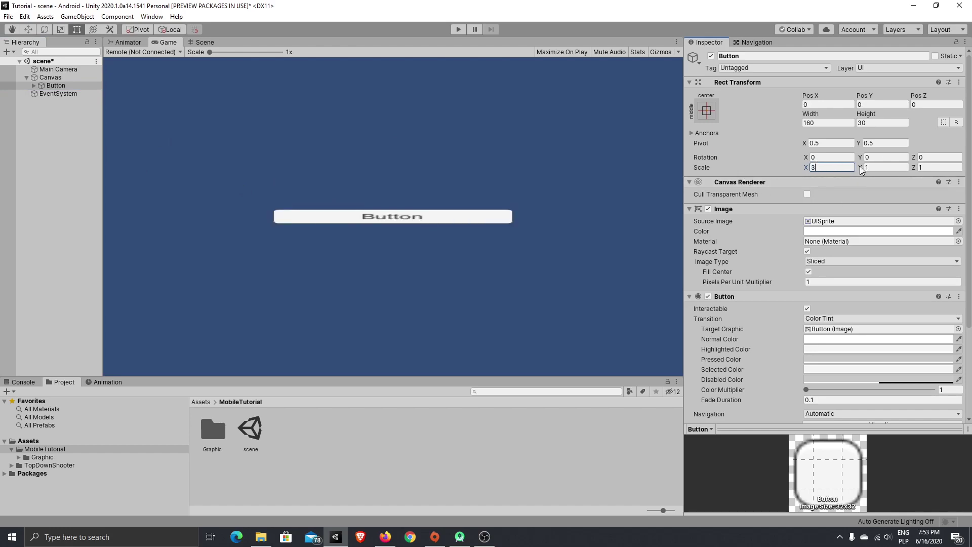
{"action": "left_click", "coordinate": [889, 167]}
{"action": "type", "text": "3"}
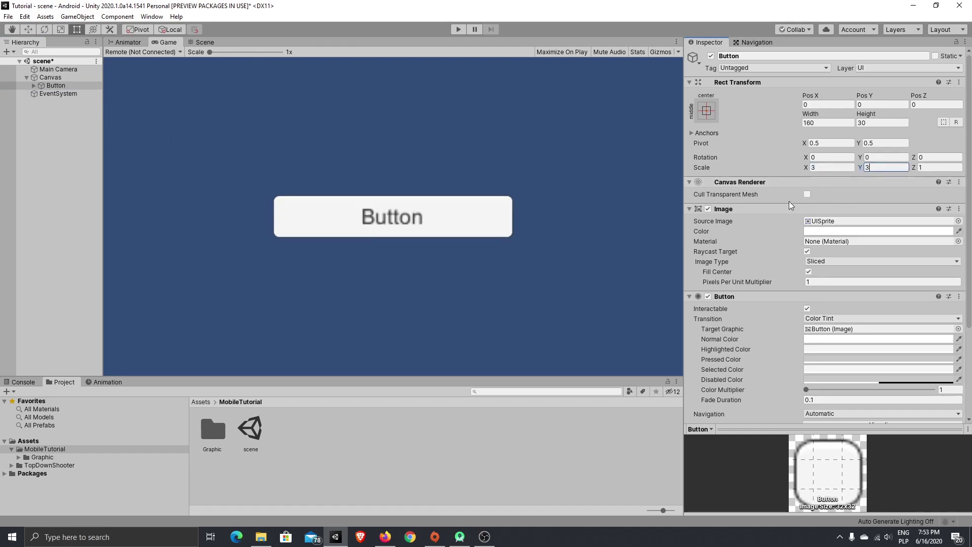
{"action": "left_click", "coordinate": [171, 53]}
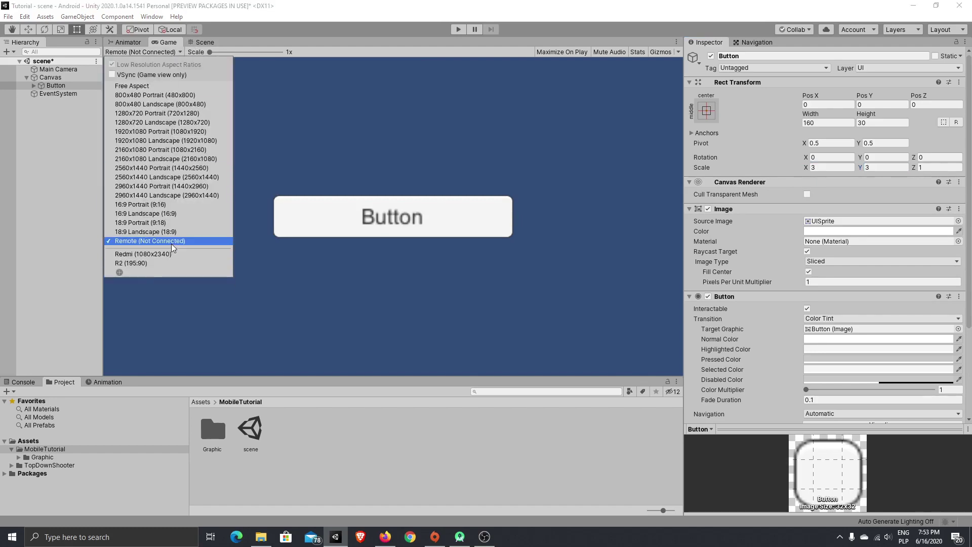
{"action": "left_click", "coordinate": [171, 243]}
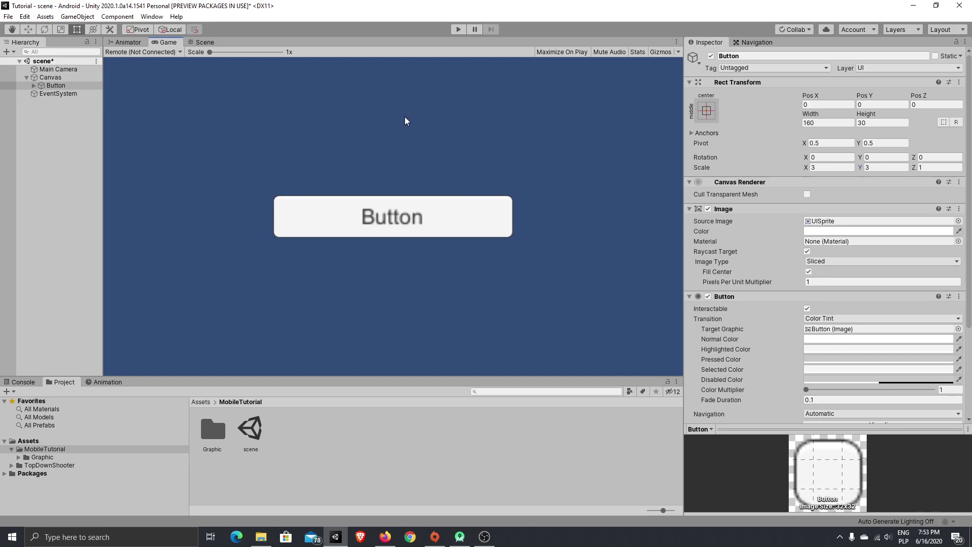
Step: Enter Play mode to view the 3x-scaled button on the phone through Unity Remote
{"action": "left_click", "coordinate": [457, 32]}
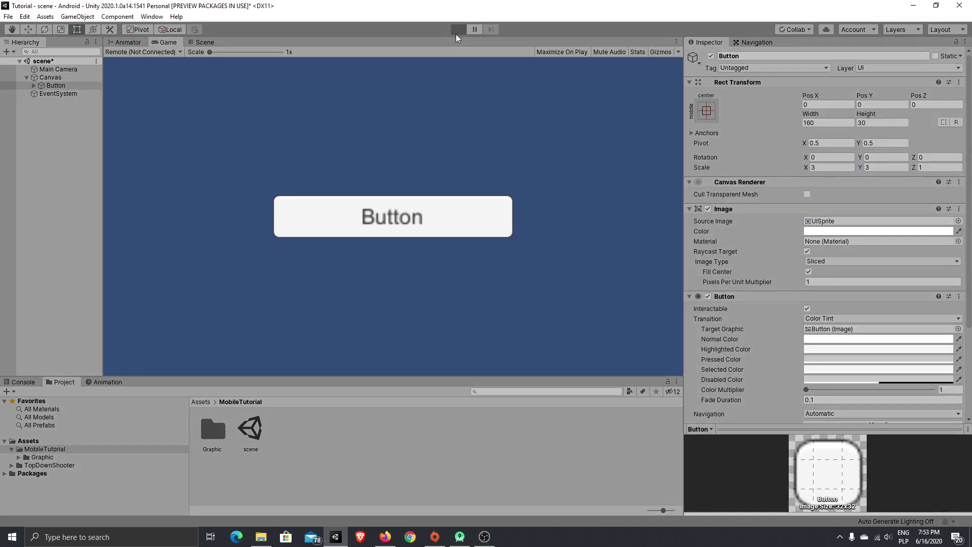